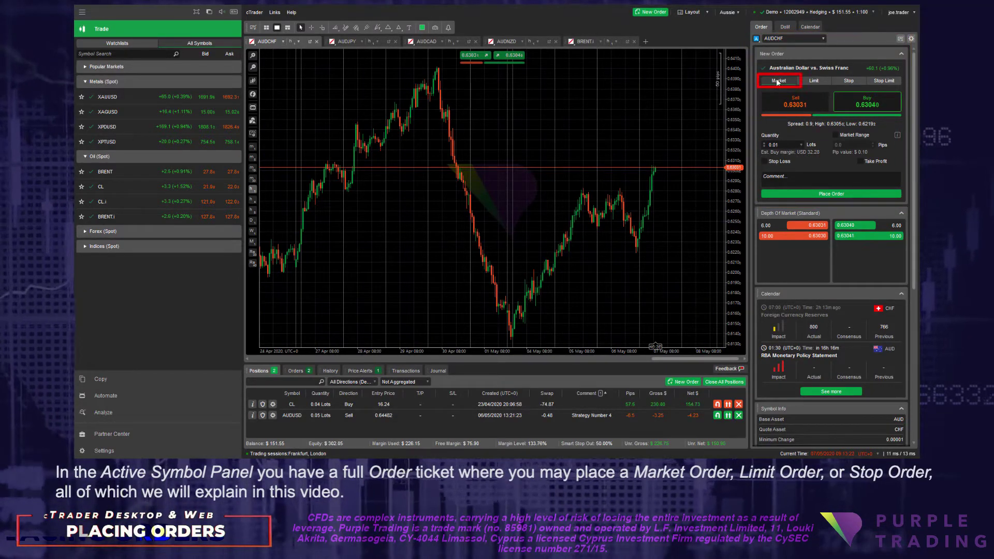
Step: Switch the order ticket to Limit, then enable QuickTrade Buttons in the AUDCHF chart's Viewing Options
click(820, 81)
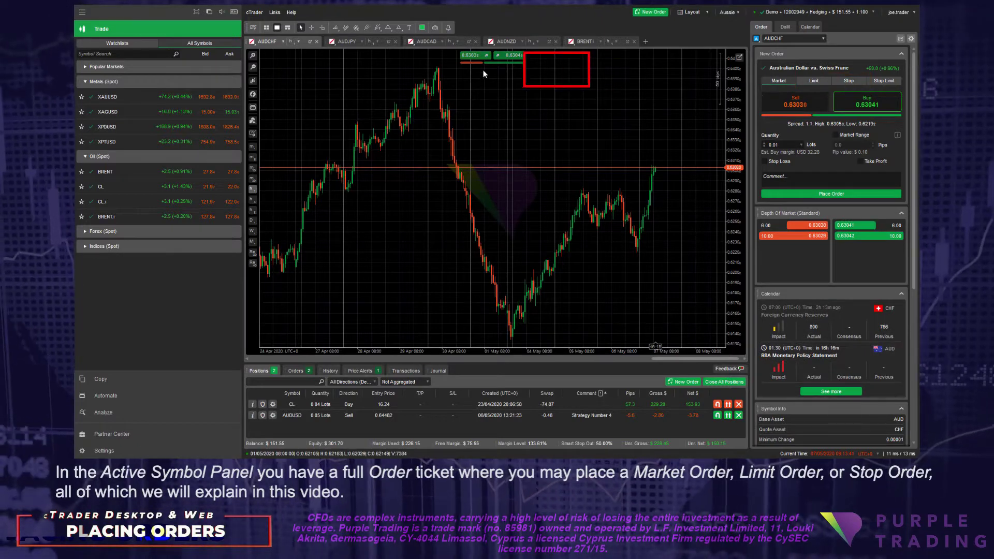
mouse_move(472, 71)
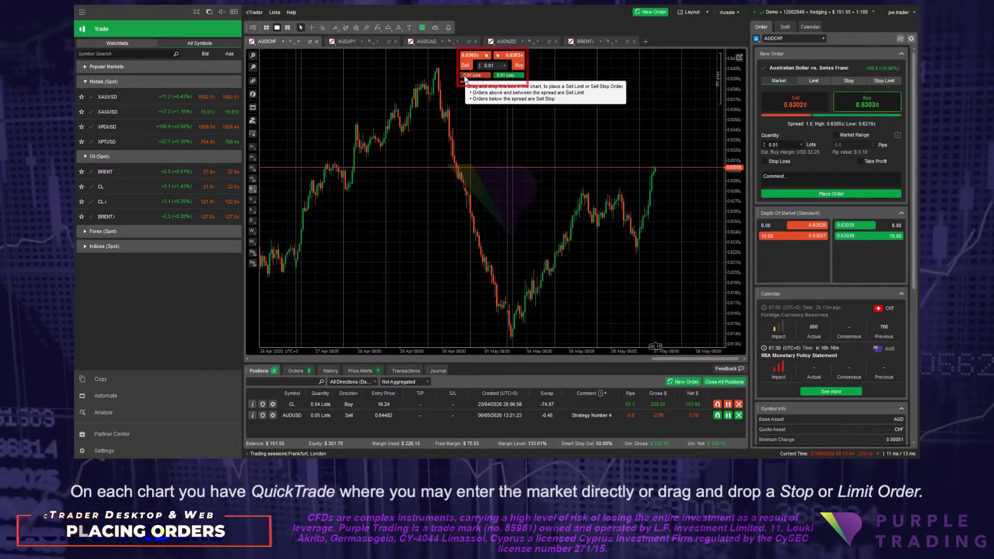
mouse_move(512, 76)
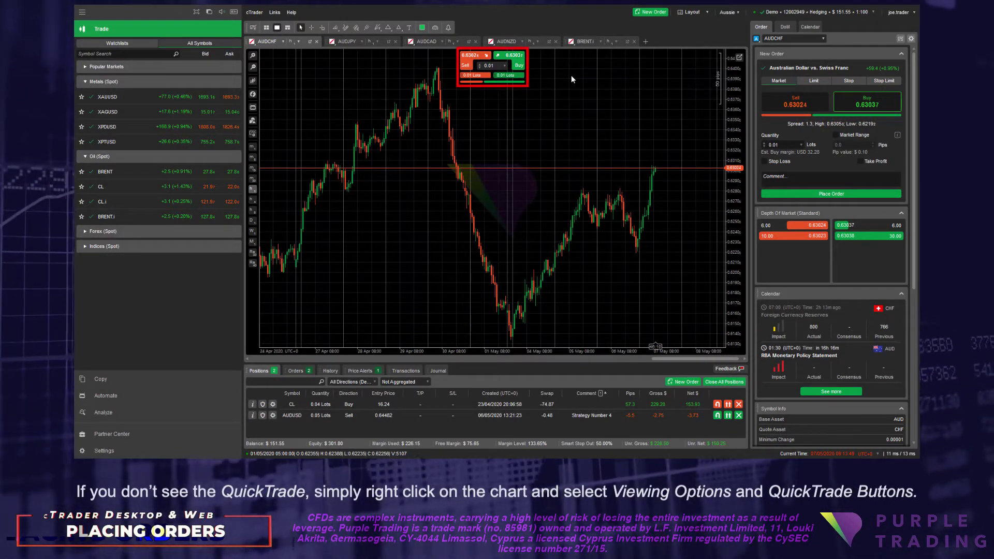
right_click(309, 104)
mouse_move(368, 308)
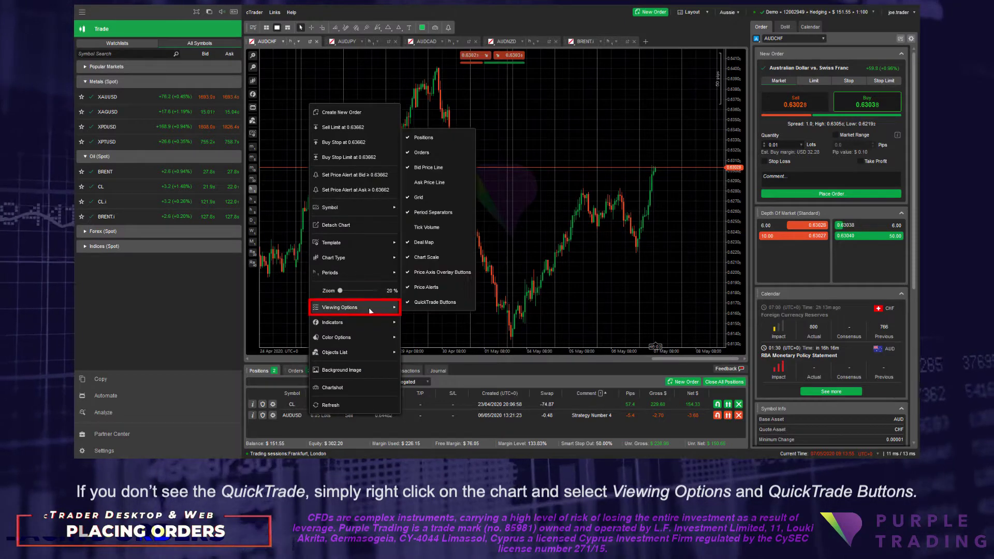
click(427, 304)
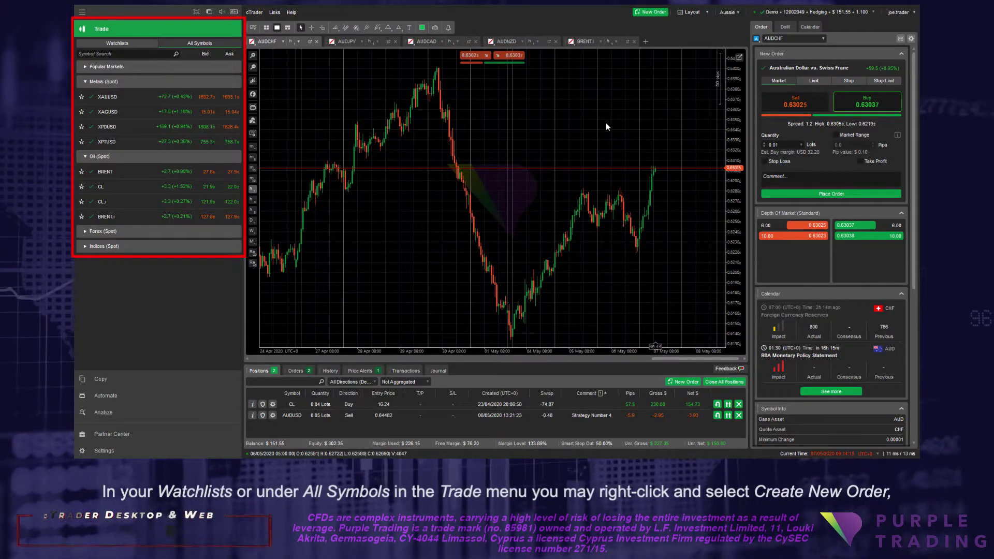
Step: Open a new XAUUSD order pop-up from the watchlist, hide its chart and move it right
right_click(115, 98)
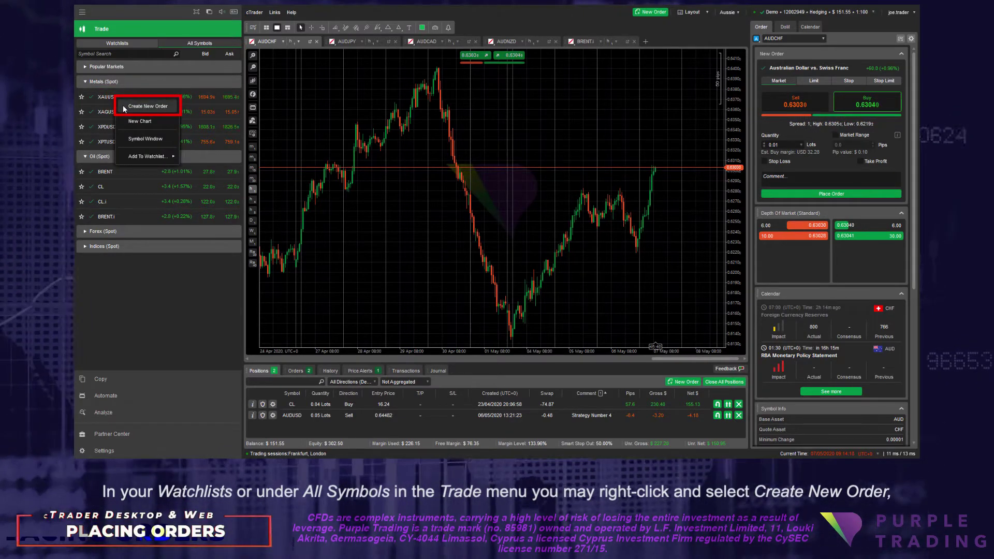
click(125, 106)
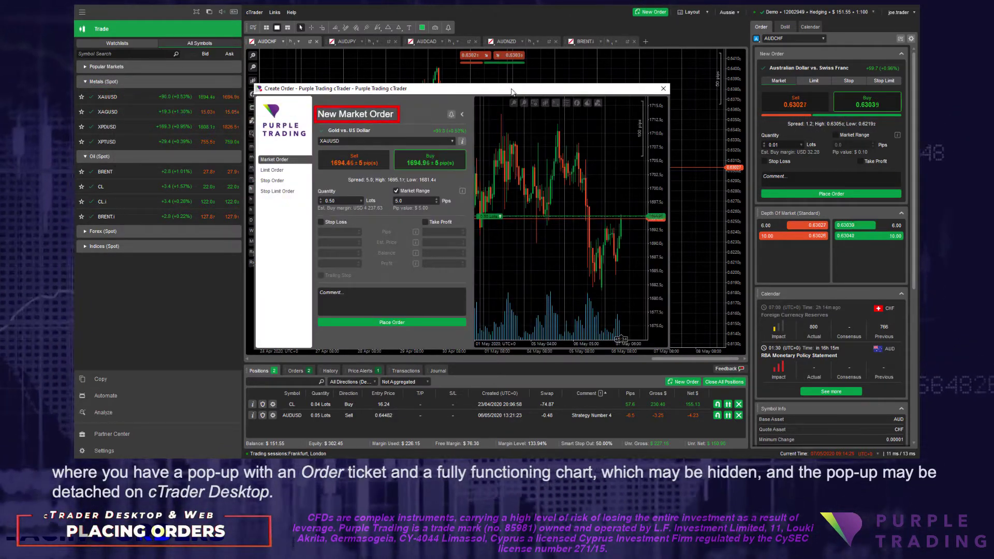
click(463, 114)
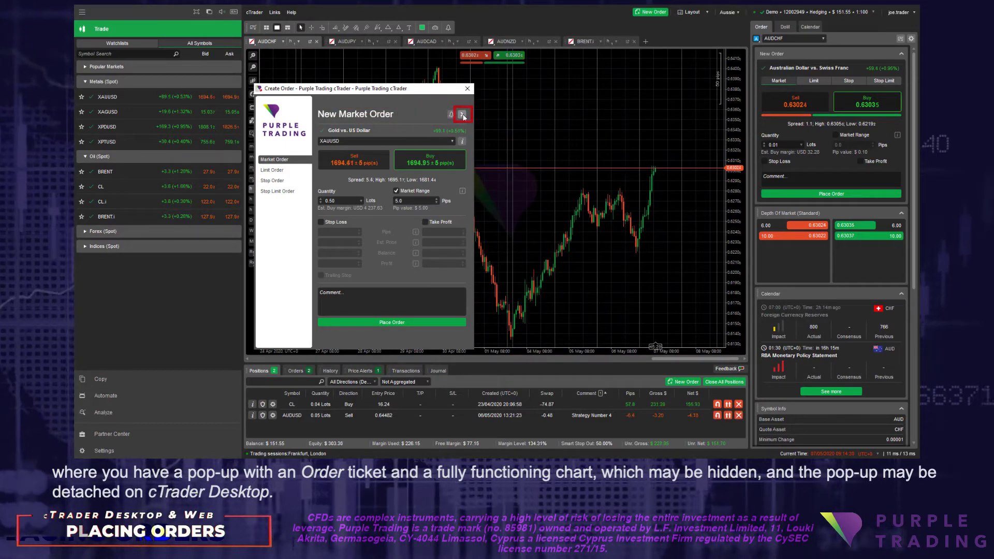
drag(455, 89, 992, 120)
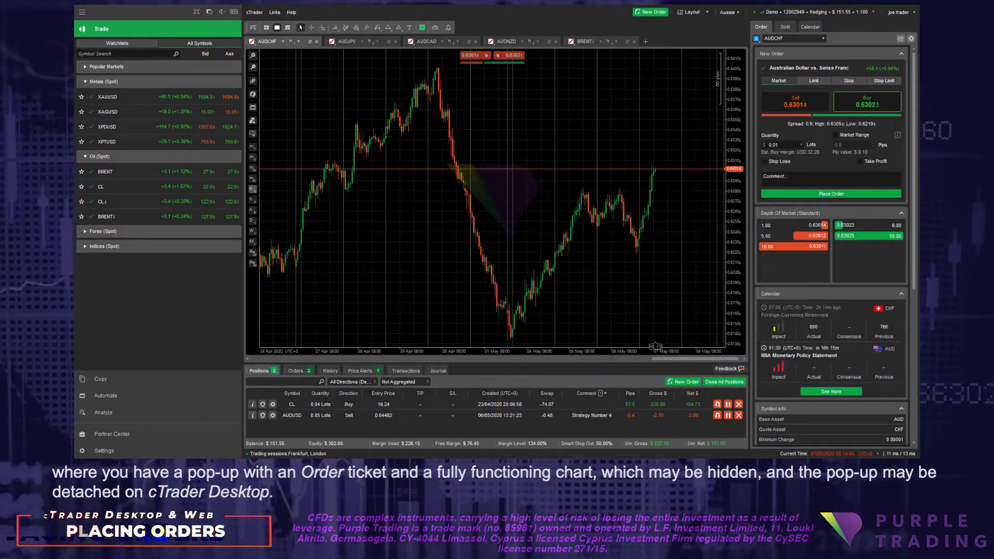
Step: Open new order tickets for AUDCHF and for WTI Crude Oil from the CL position
click(652, 12)
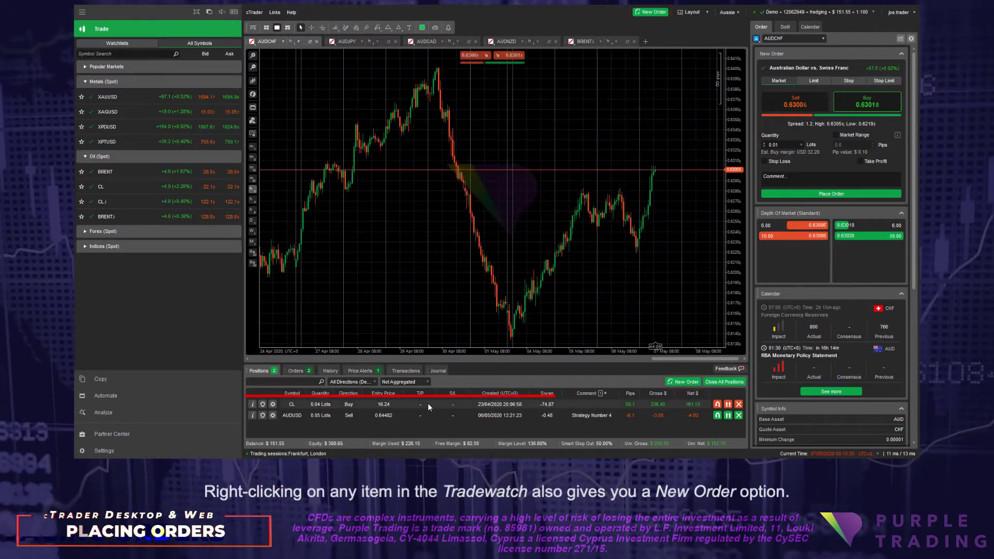
right_click(428, 403)
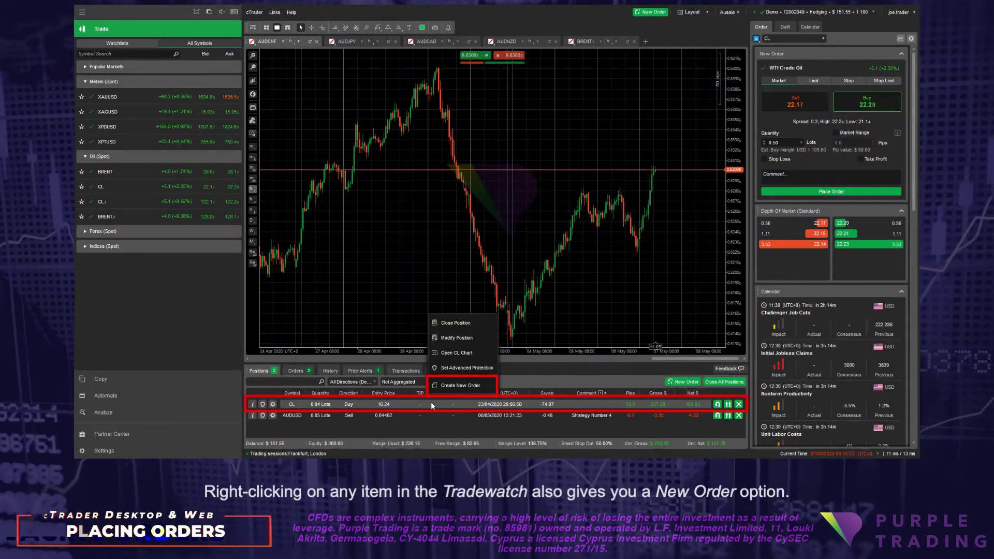
click(456, 386)
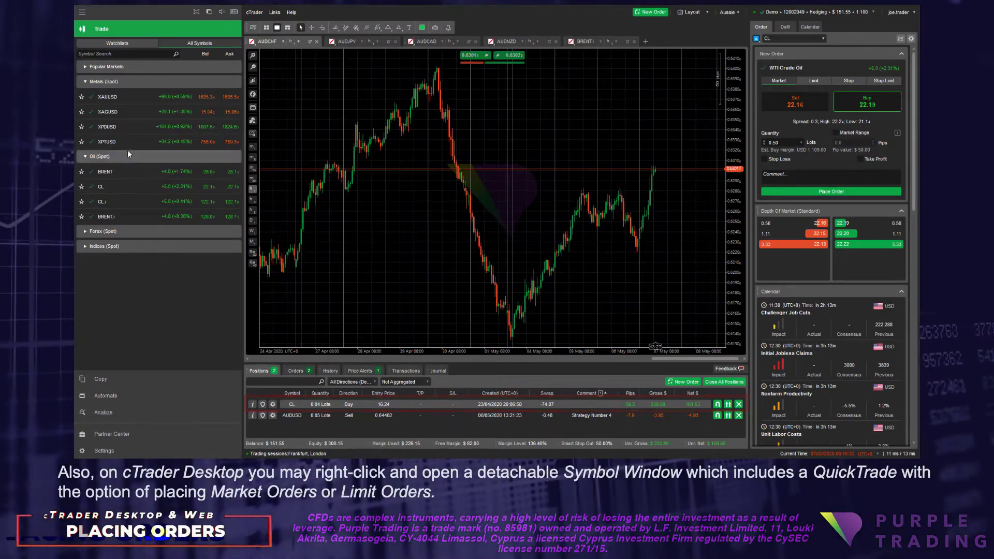
Step: Open a detached XPDUSD Symbol Window and show its buy limit price choices
right_click(124, 129)
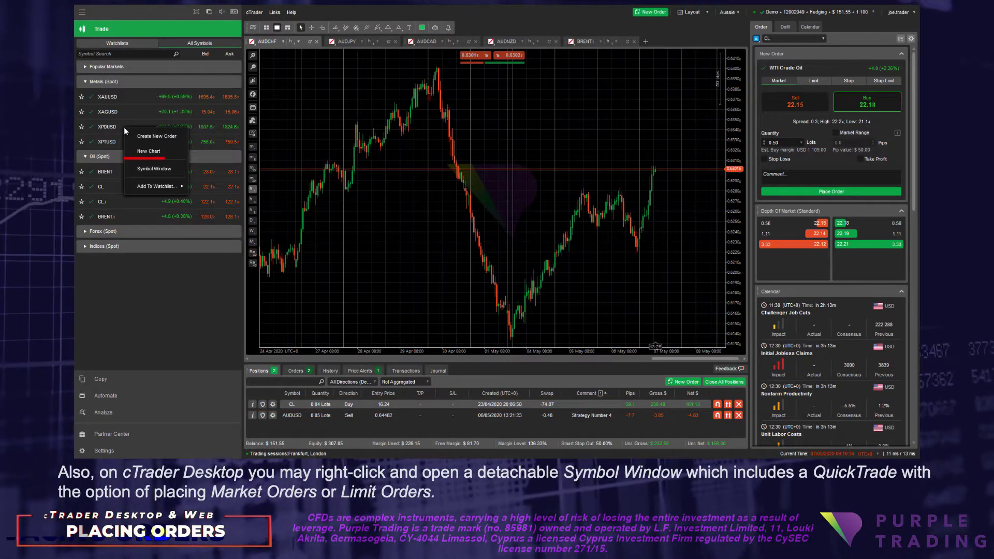
click(173, 170)
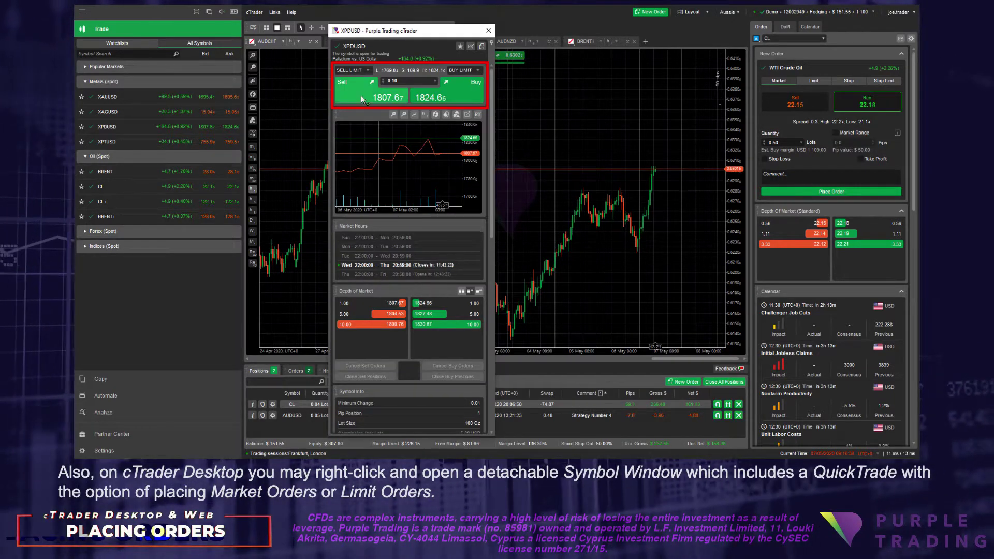
click(478, 71)
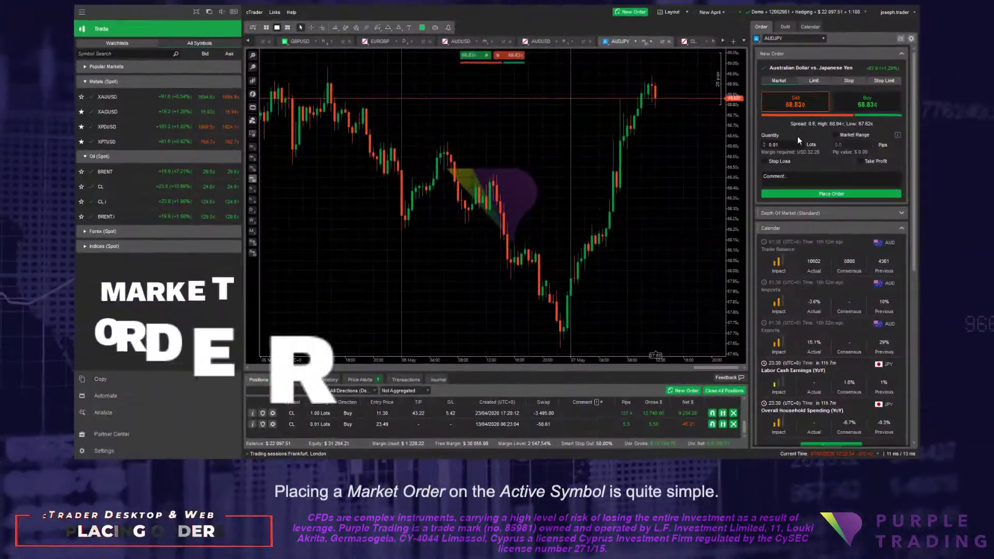
Step: Choose 0.50 lots, add the comment 'Strategy 4' and submit the AUDJPY market sell
click(893, 159)
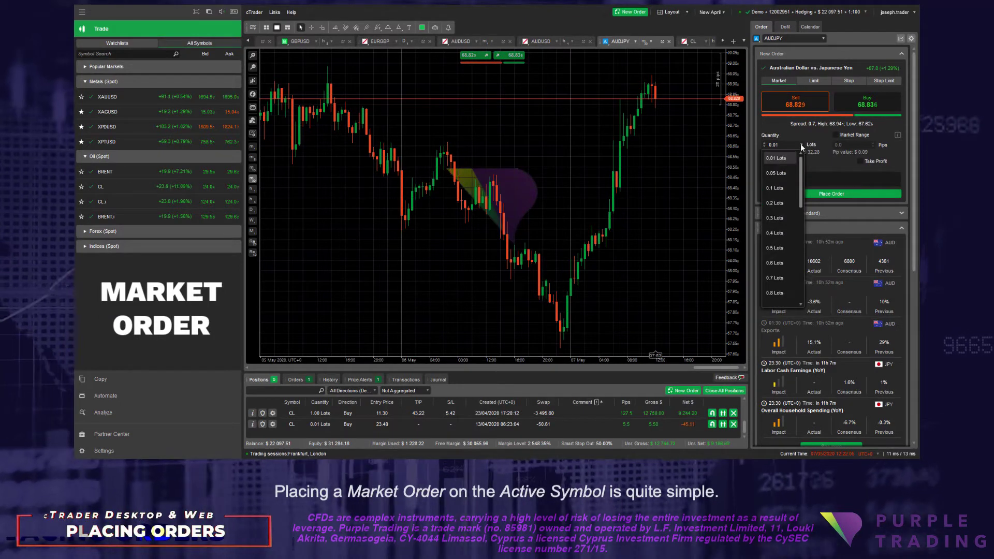
click(773, 248)
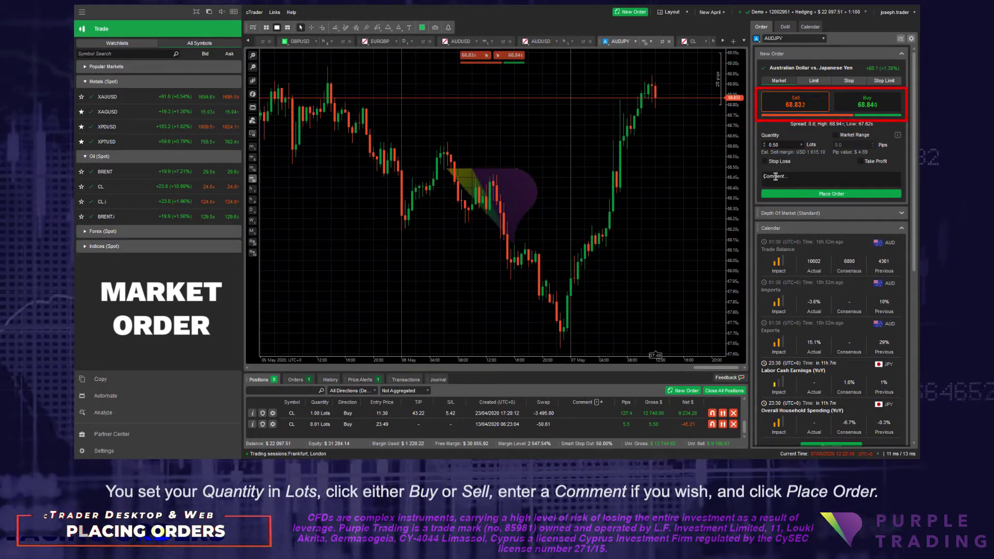
text(Strategy 4)
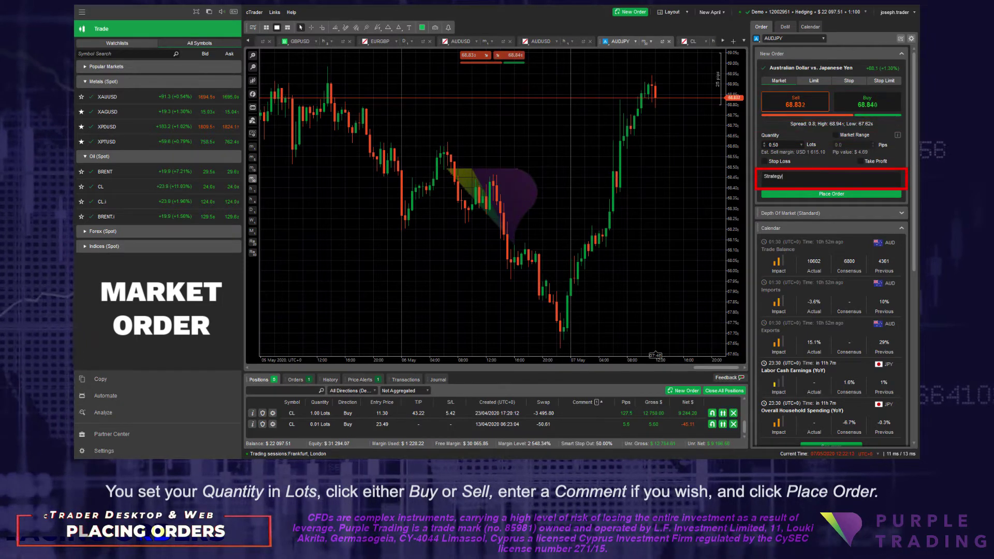
click(785, 195)
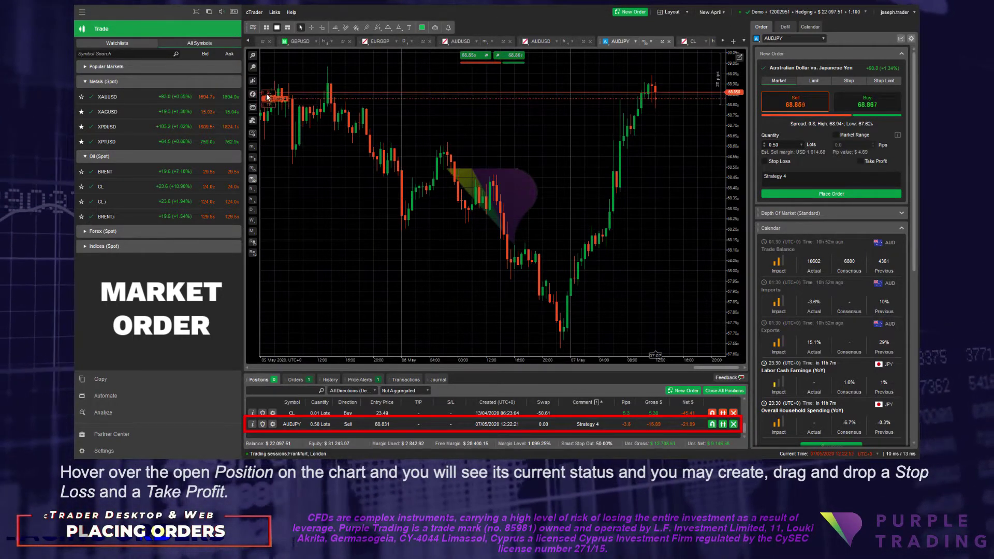
Step: Drag a stop loss to 68.904 and a take profit to 68.226 from the AUDJPY position line
drag(264, 96, 266, 66)
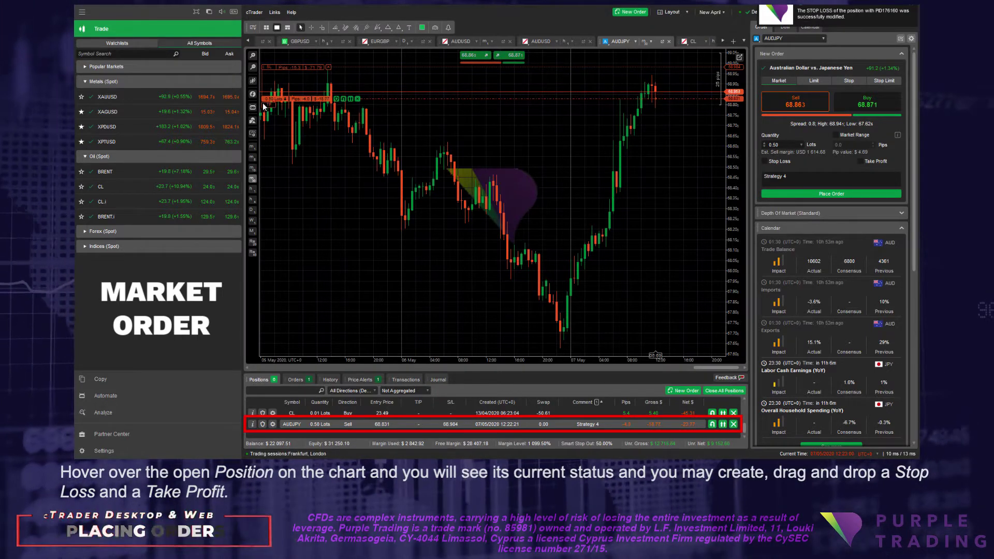
drag(264, 107, 273, 222)
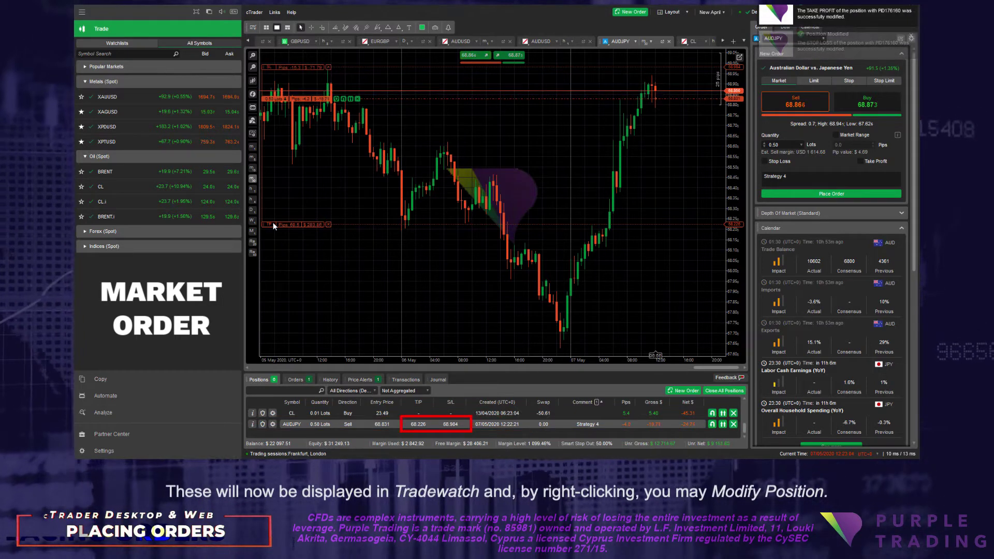
Step: Via Modify Position, set quantity to 0.60 lots and add 0.10 lots to the AUDJPY sell
right_click(411, 424)
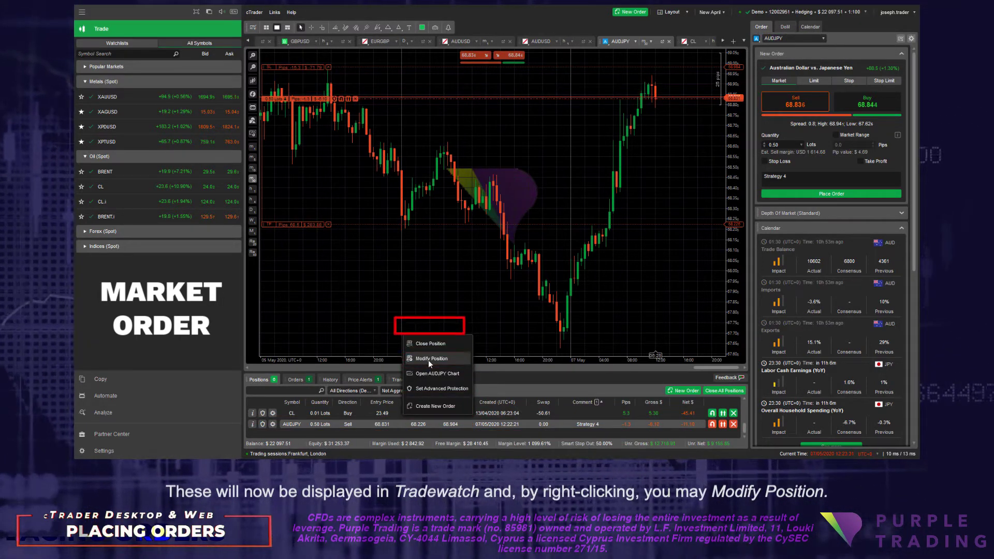
click(430, 360)
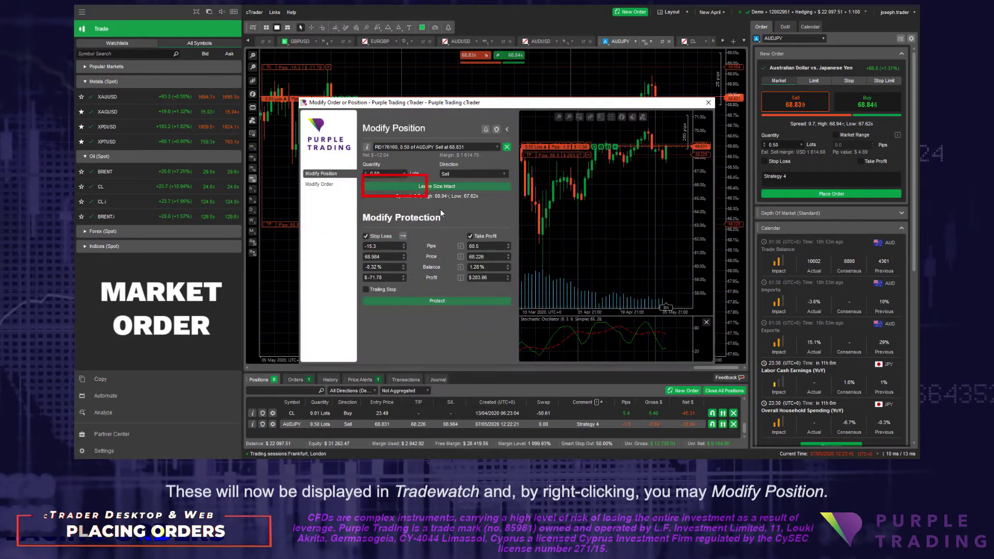
click(405, 175)
click(383, 233)
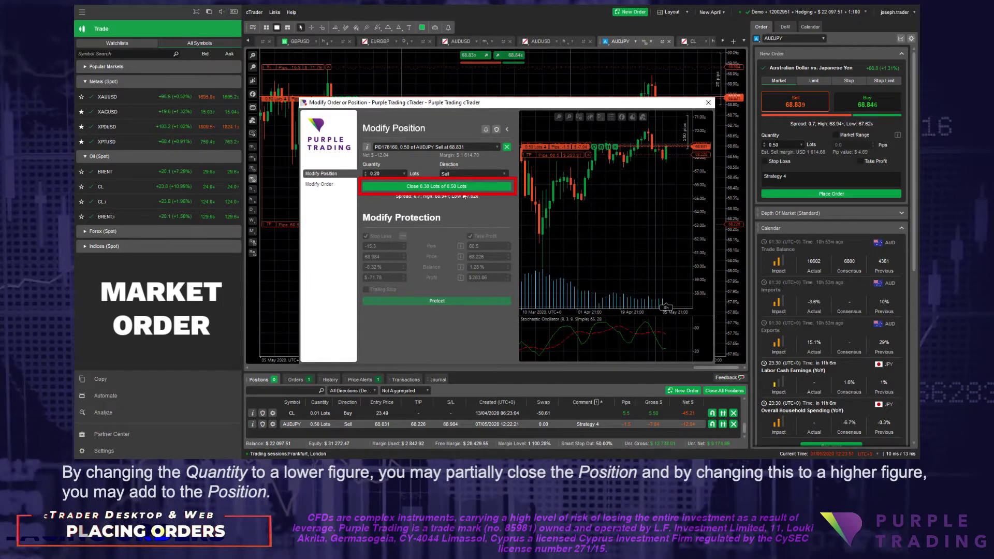
click(405, 174)
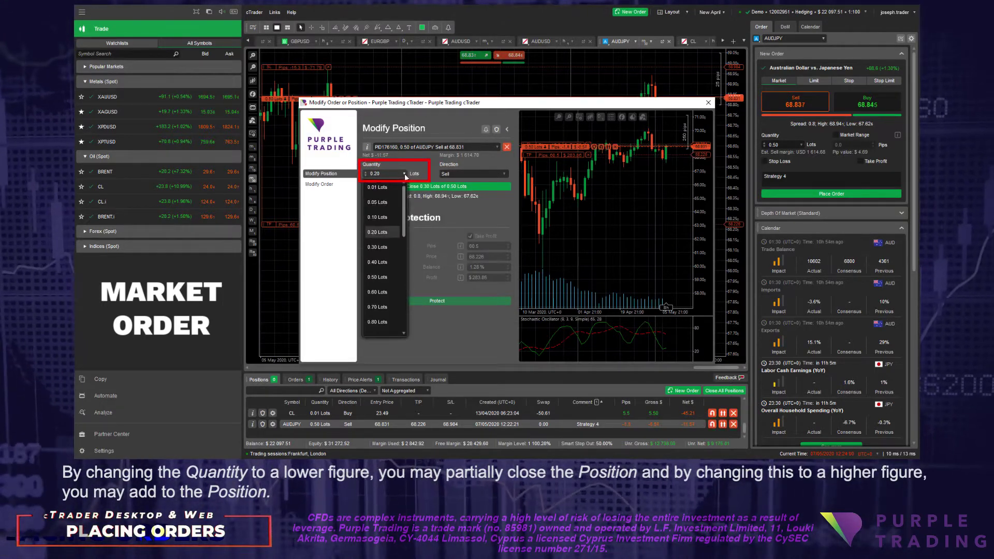
click(380, 290)
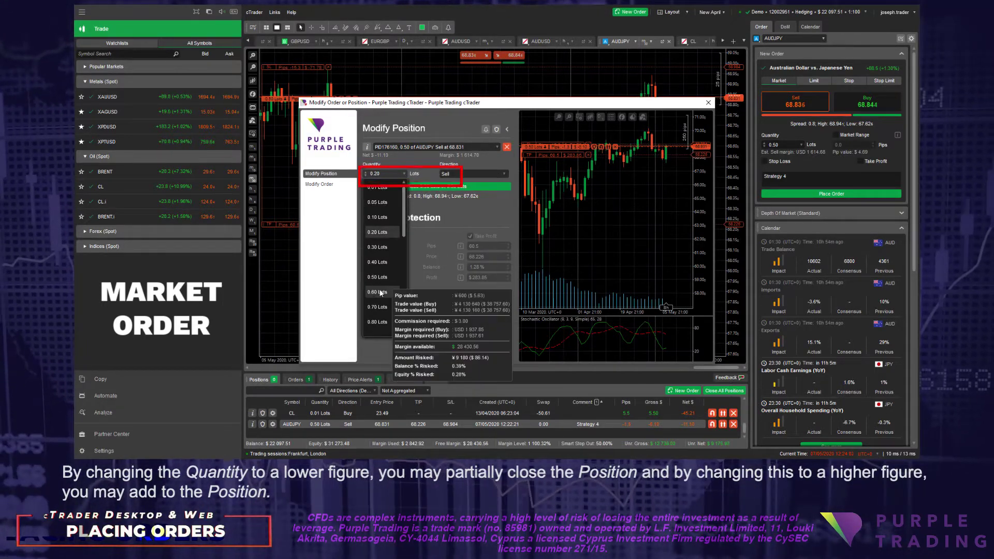
click(452, 187)
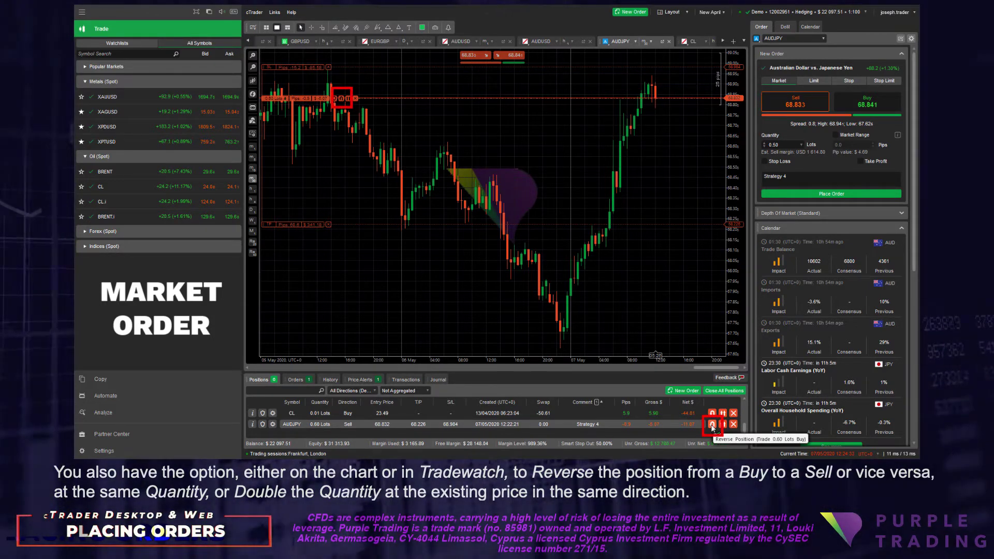
Step: Reverse the AUDJPY sell into a buy, then double it to 1.20 lots
click(713, 425)
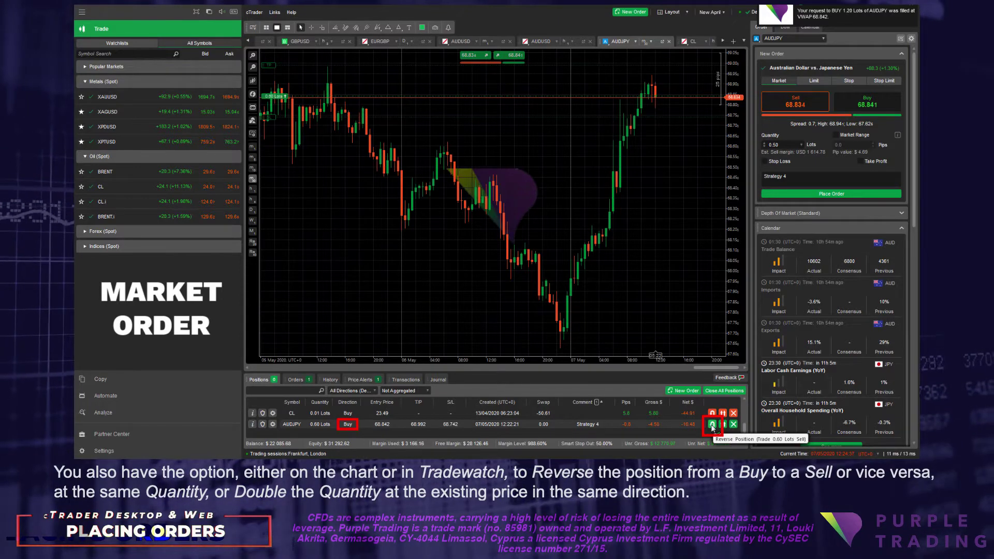
mouse_move(287, 99)
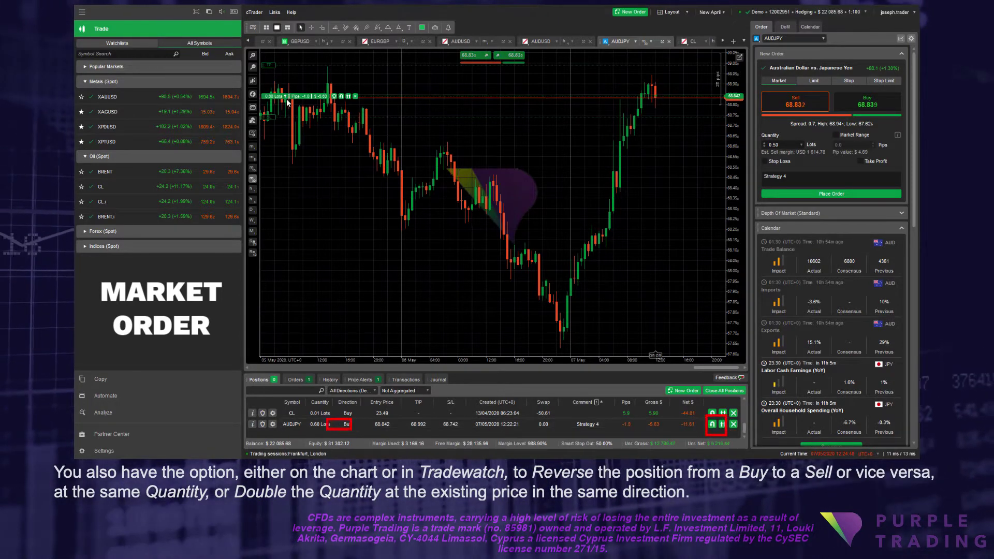
click(348, 97)
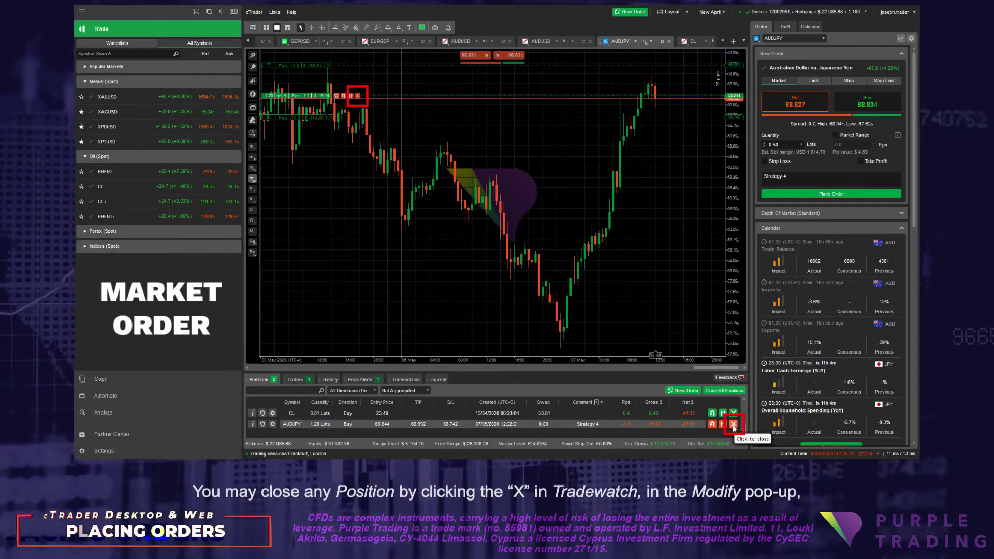
Step: Close the 1.20-lot AUDJPY and 0.01-lot CL positions, then close all remaining positions
click(733, 425)
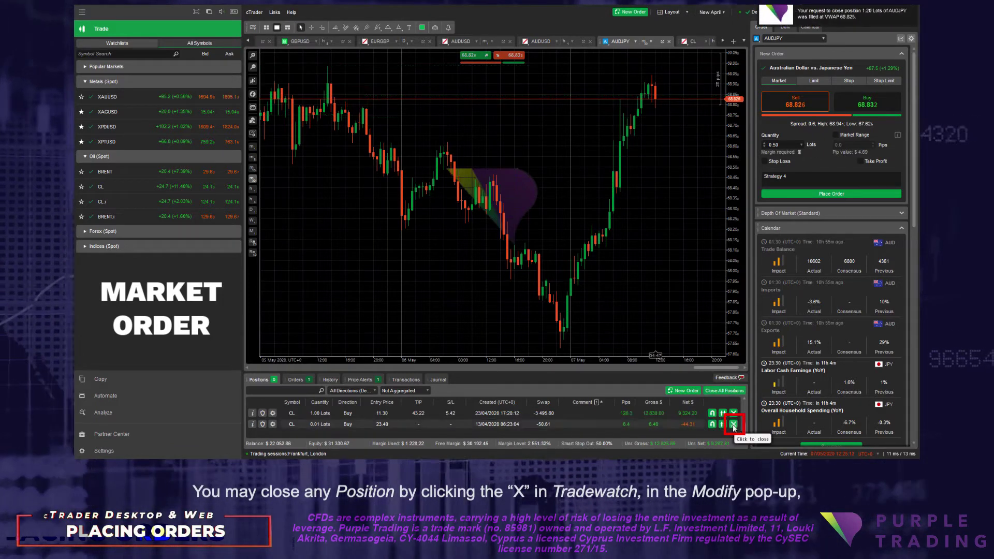
right_click(444, 425)
click(467, 361)
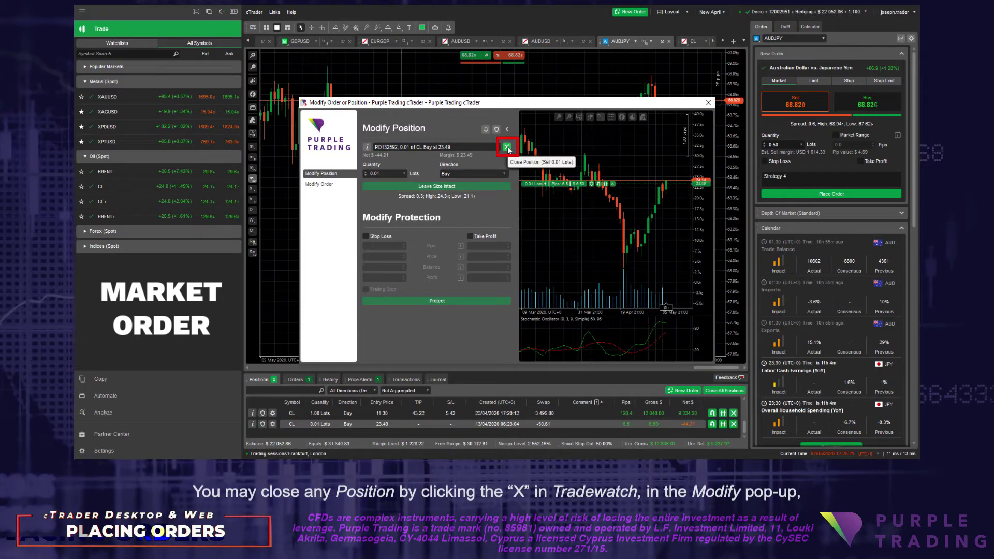
click(507, 148)
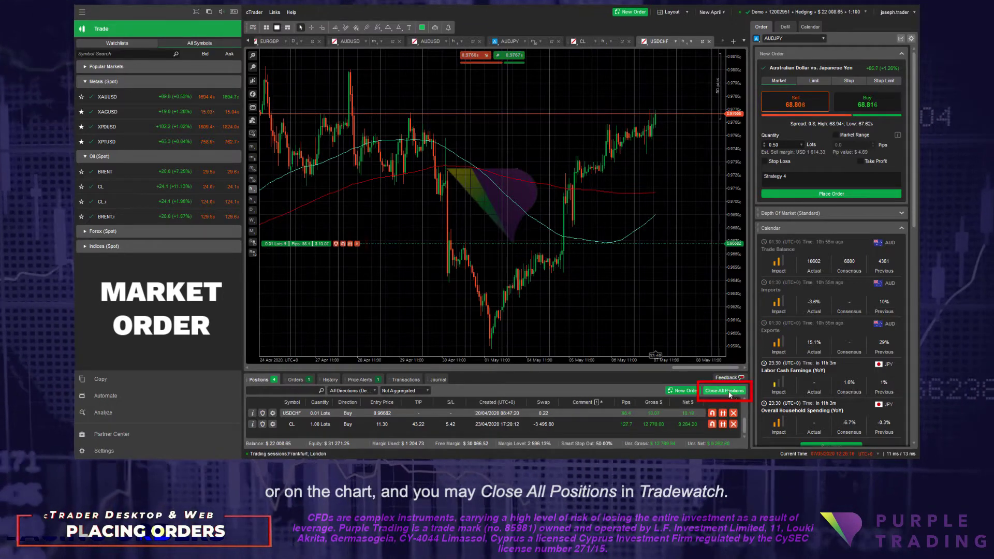
click(727, 391)
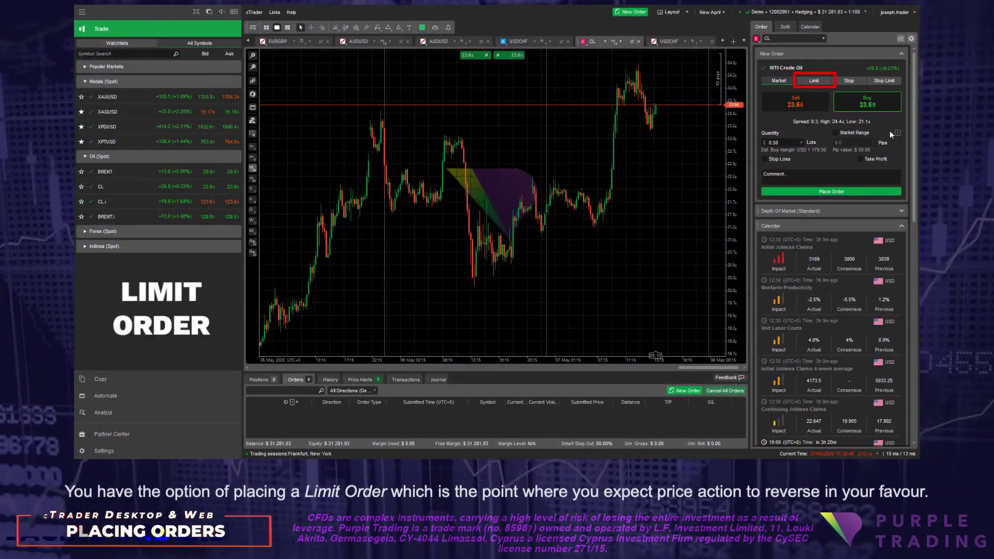
Step: Submit a CL Limit order with entry 21.20, 0.50 lots and expiry date 15/05/2020
click(812, 81)
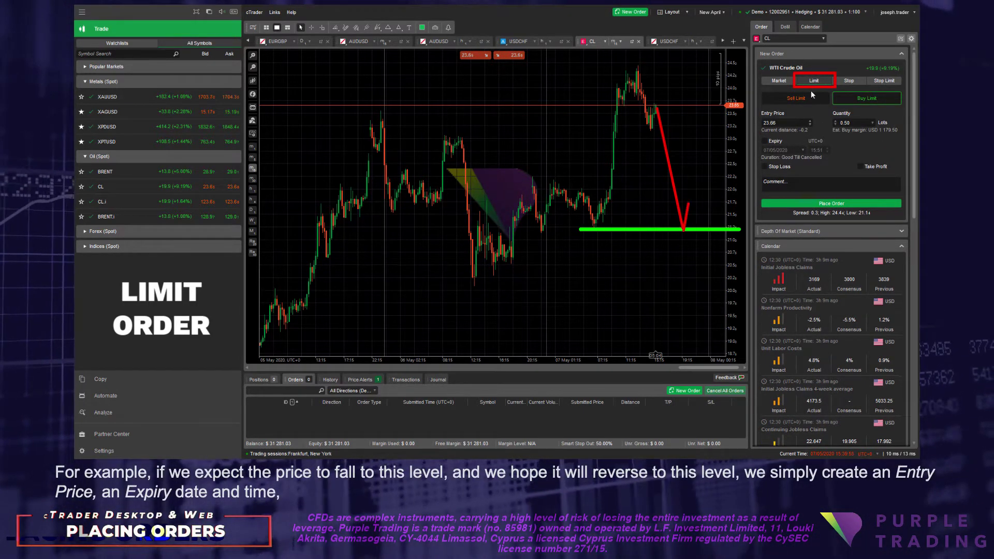
double_click(779, 124)
key(BackSpace)
text(21.20)
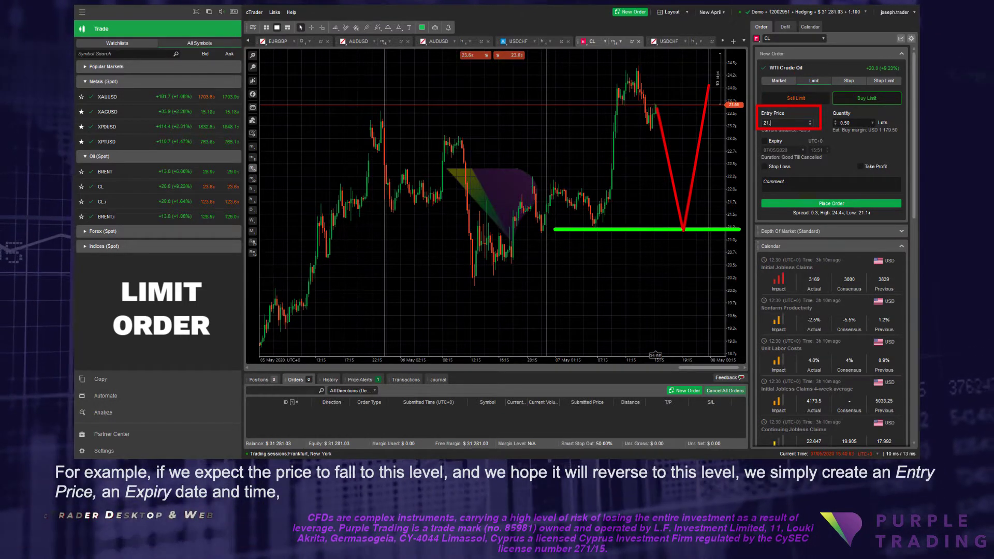
click(775, 140)
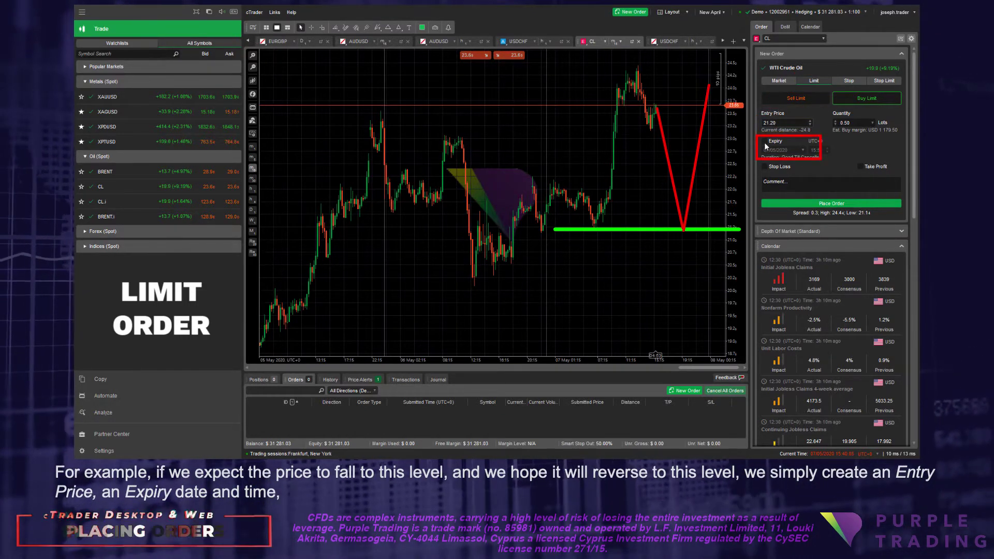
click(803, 150)
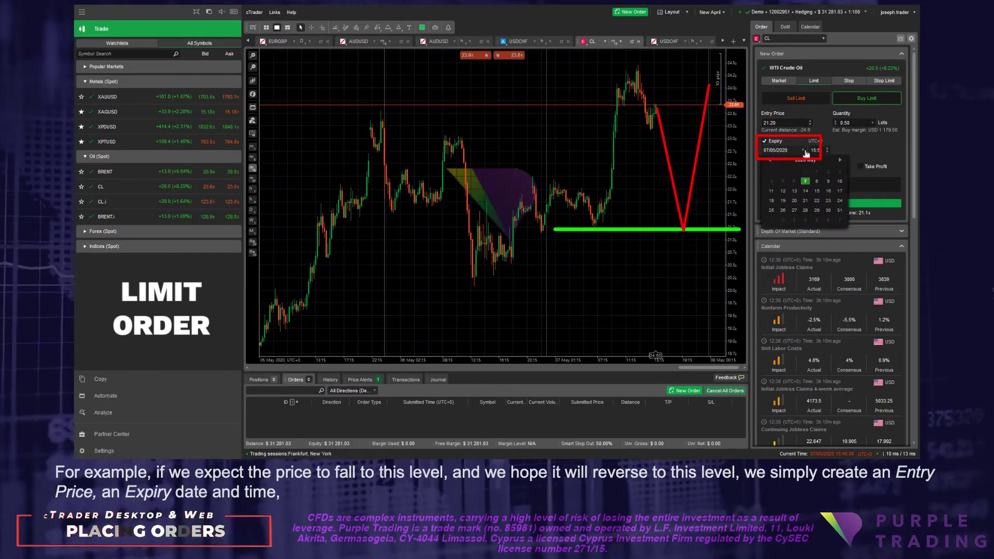
click(818, 191)
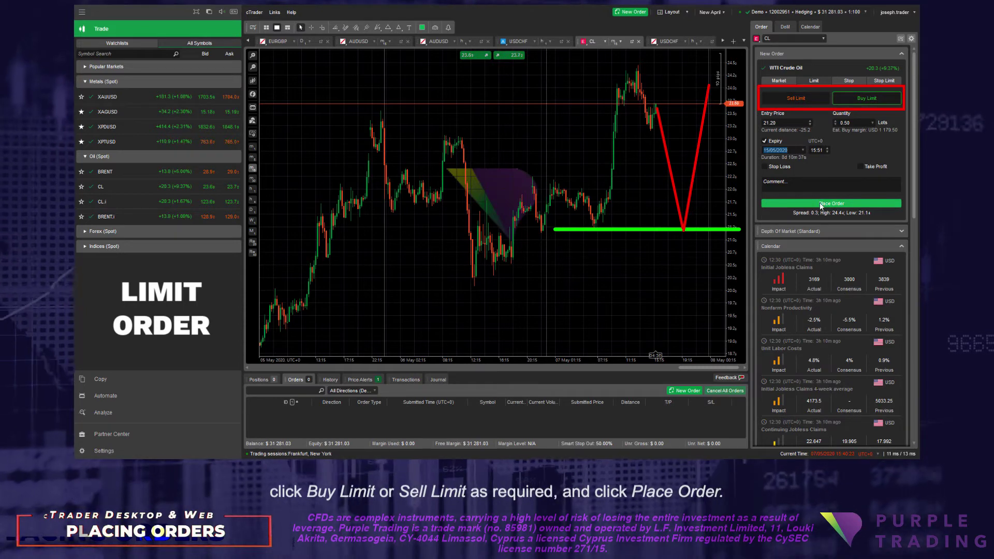
click(820, 205)
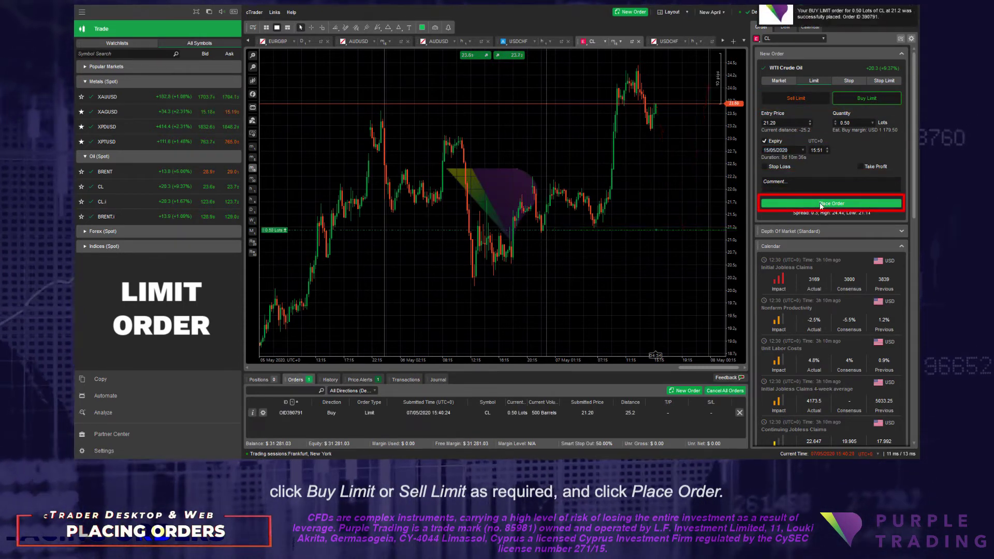
Step: Drag take profit and stop loss onto the CL limit order, then raise it to 21.41 (SL 20.54, TP 24.28)
drag(265, 217, 262, 132)
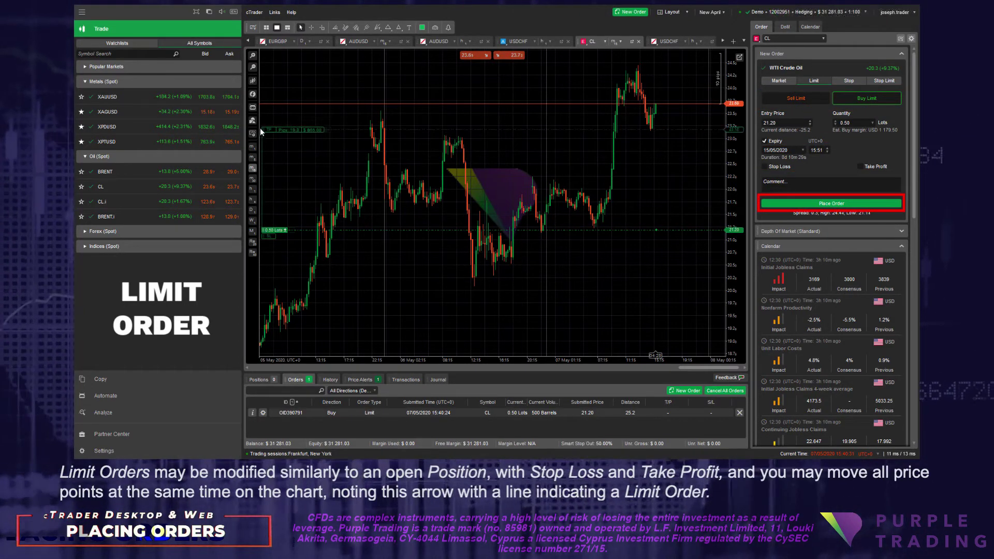
drag(254, 94, 255, 84)
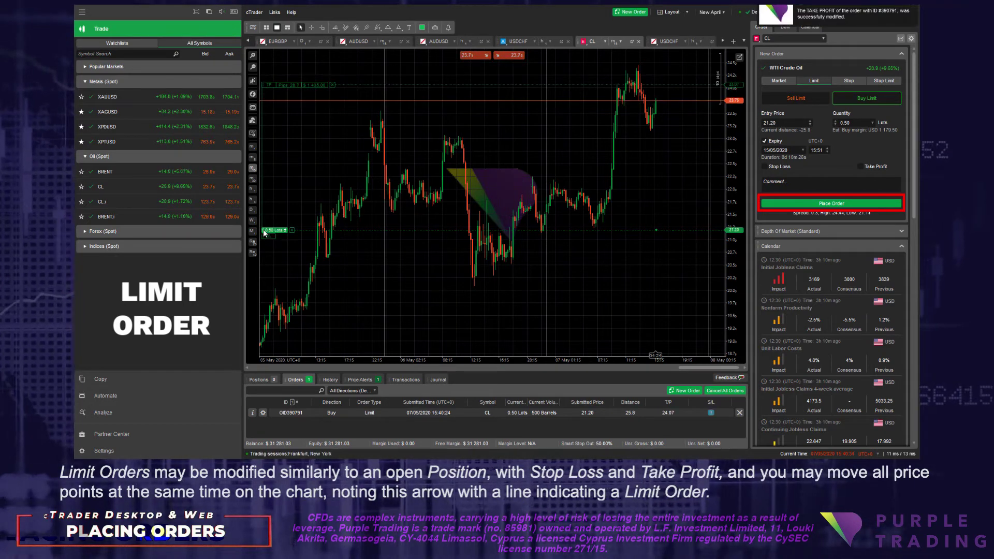
drag(264, 233, 264, 275)
mouse_move(265, 233)
mouse_down()
mouse_move(265, 244)
mouse_move(266, 223)
mouse_up()
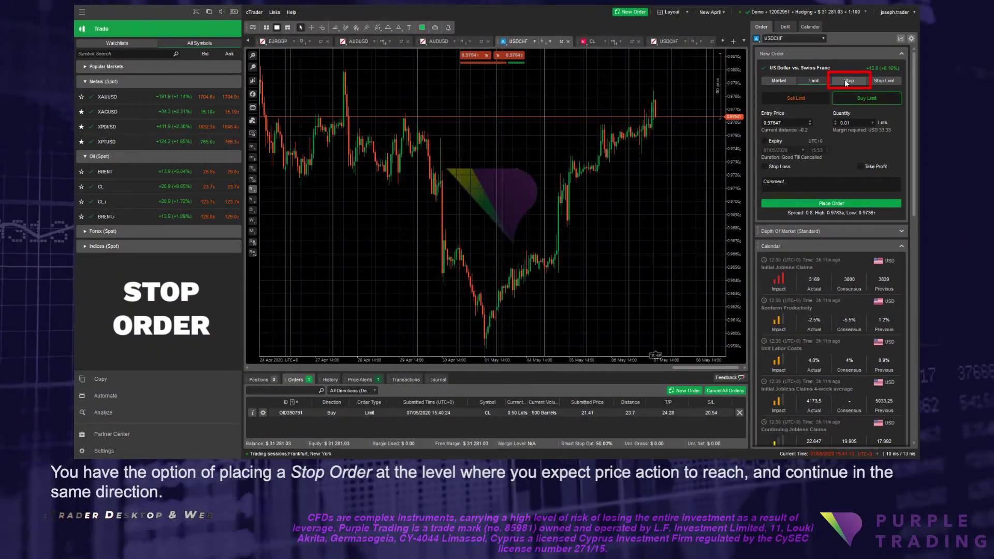
Step: Place the USDCHF Sell Stop and drag a stop loss above and a take profit below it
click(844, 78)
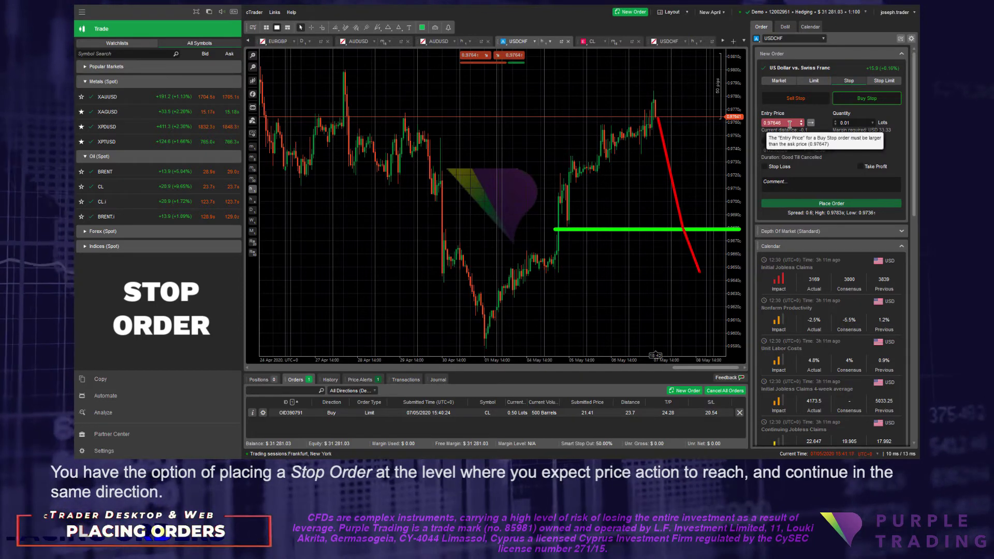
click(832, 203)
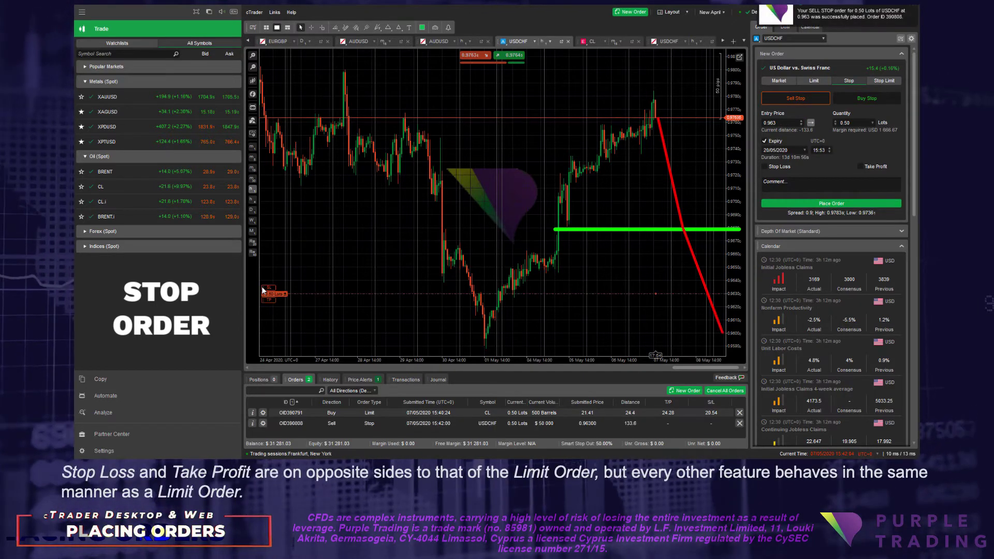
drag(263, 289, 267, 238)
drag(262, 299, 258, 351)
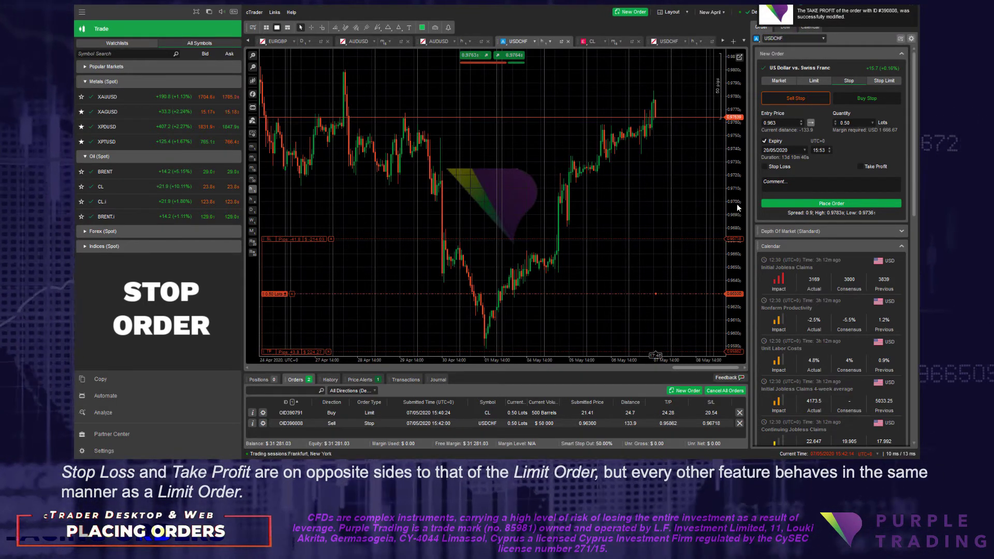
Step: Lower the take profit, then shift the order to 0.96360 with SL 0.96710 and TP 0.95862
drag(739, 229, 737, 221)
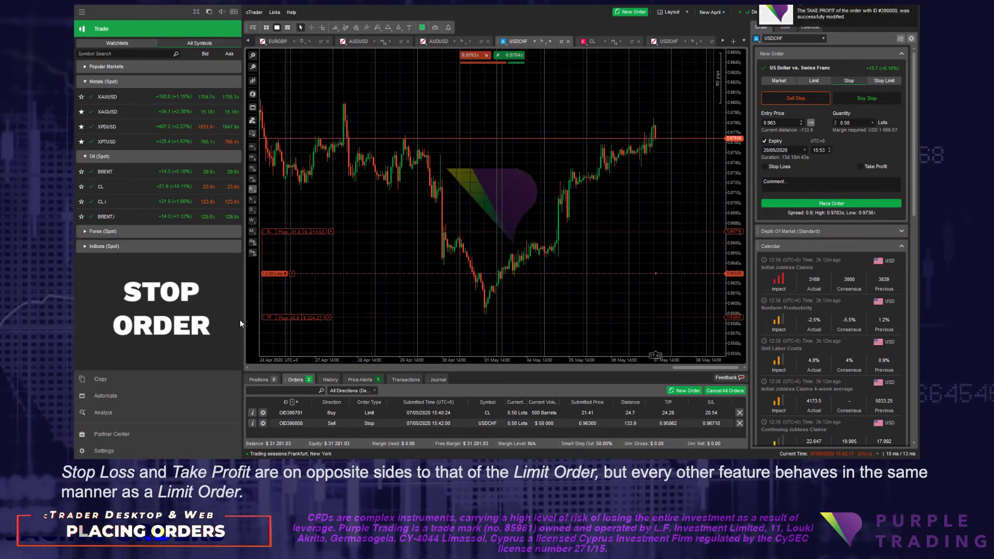
drag(262, 319, 262, 338)
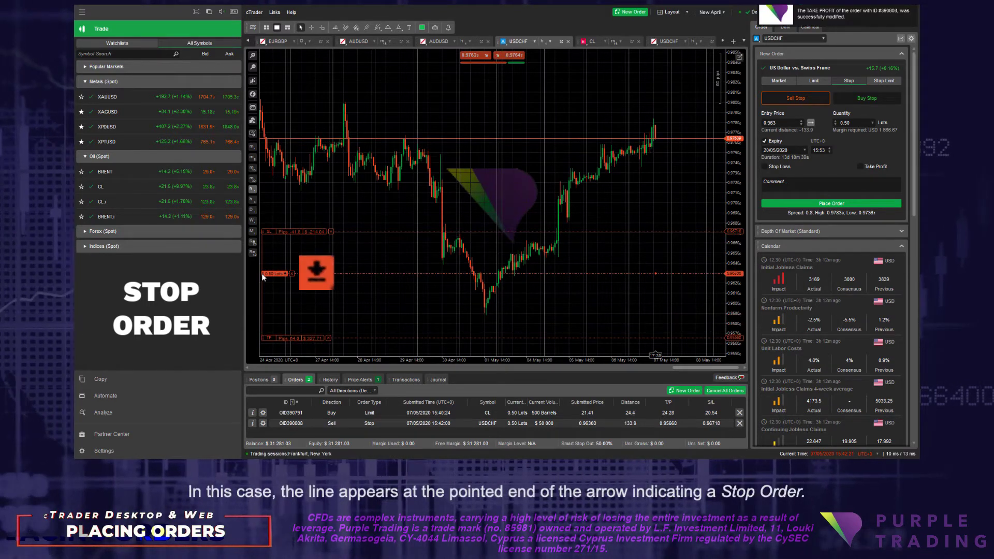
drag(262, 273, 262, 253)
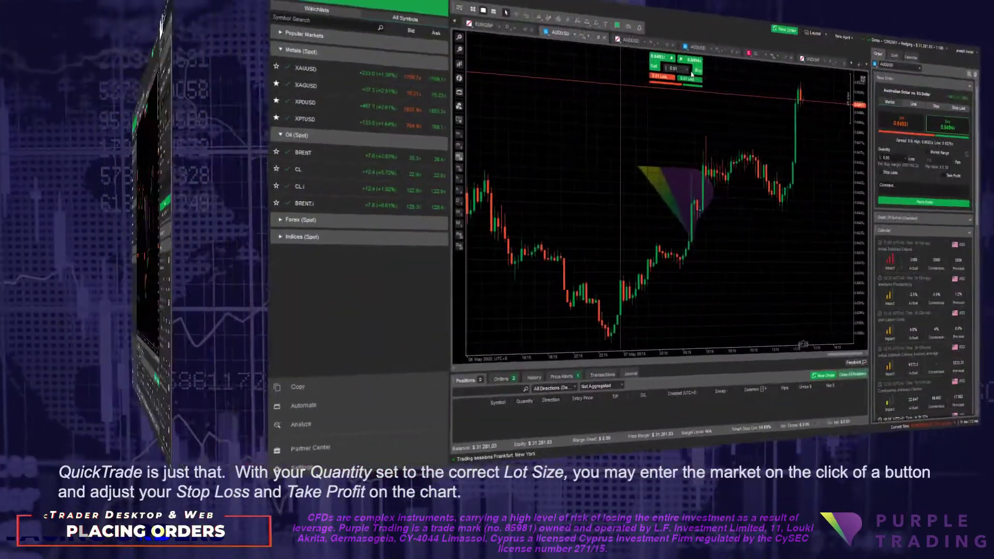
Step: Sell 0.5 lots of AUDUSD via QuickTrade with take profit 0.64414 and stop loss 0.65065
click(505, 60)
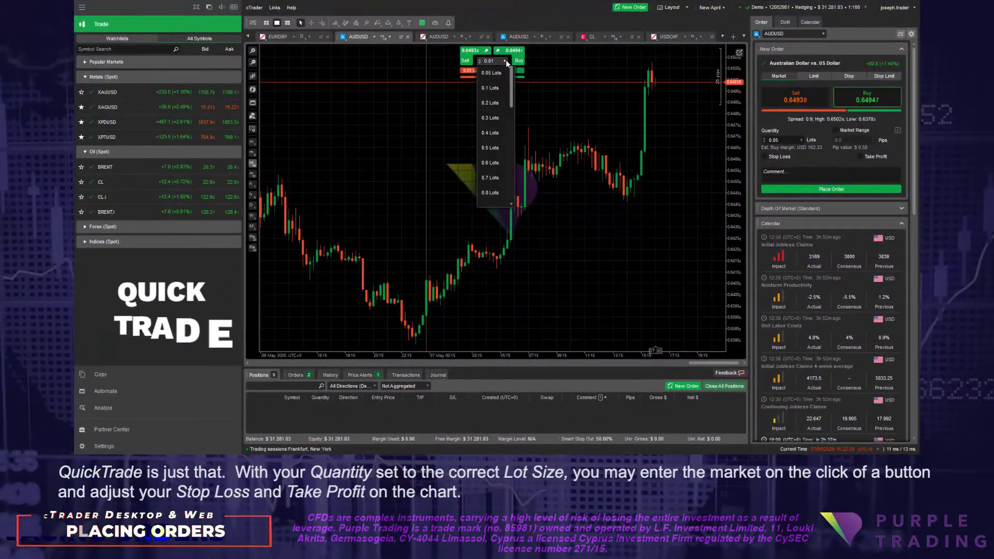
click(494, 165)
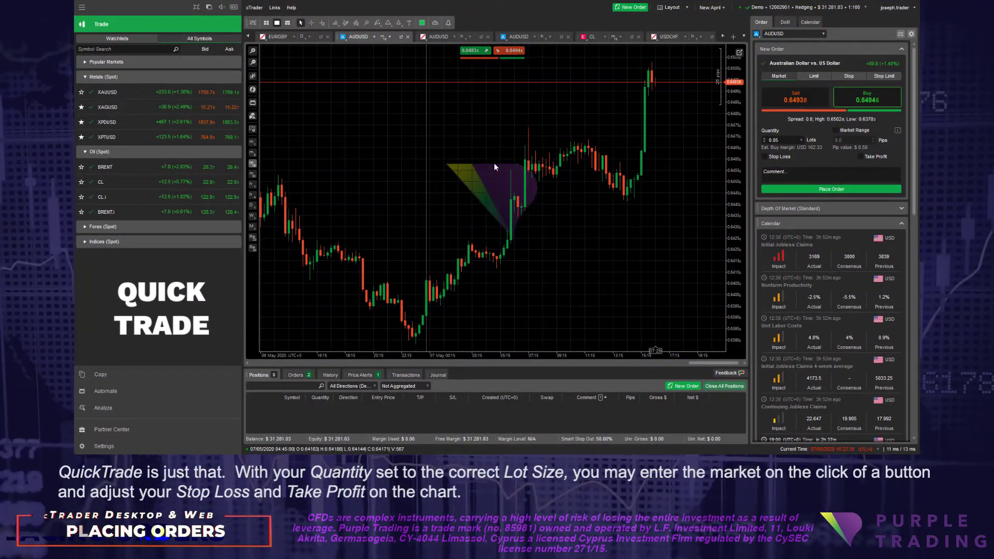
click(466, 56)
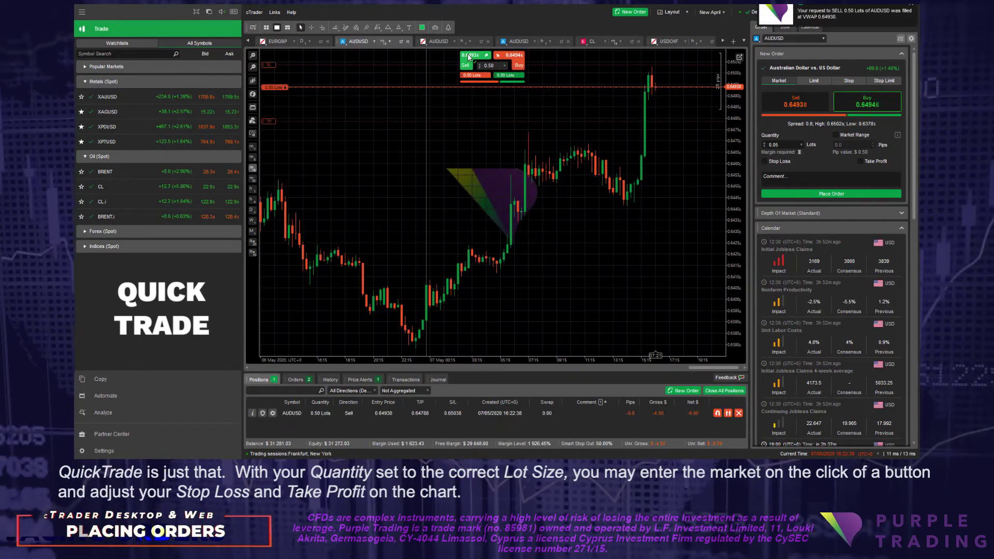
drag(269, 121, 269, 206)
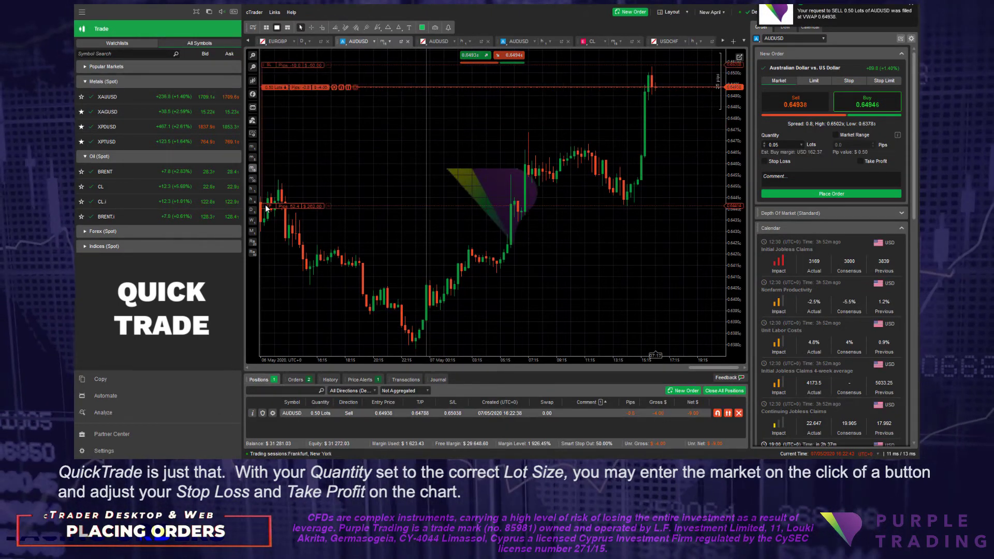
drag(266, 65, 264, 60)
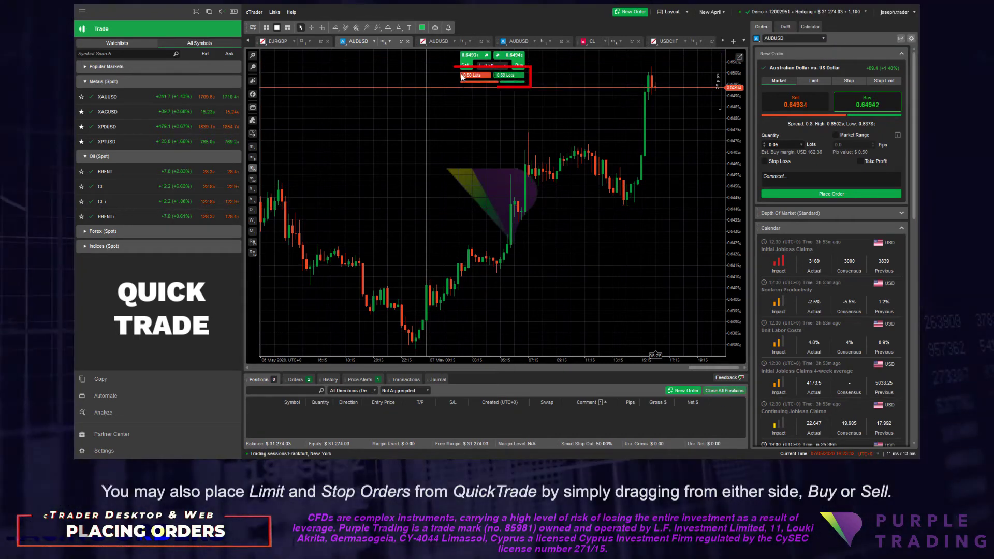
Step: Drag a QuickTrade sell stop to 0.64539, with stop loss 0.64664 and take profit 0.63850 on the chart
drag(461, 147, 461, 176)
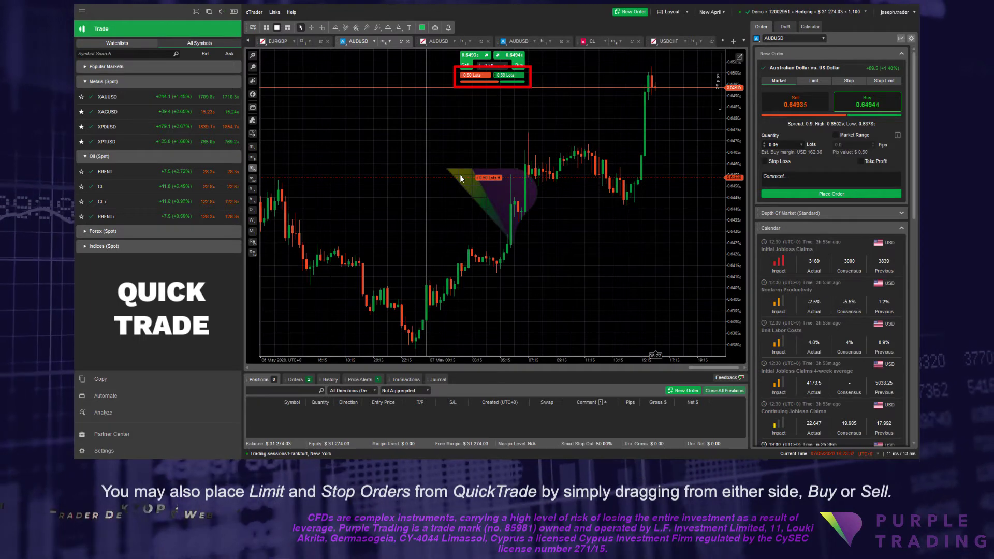
drag(460, 178, 460, 177)
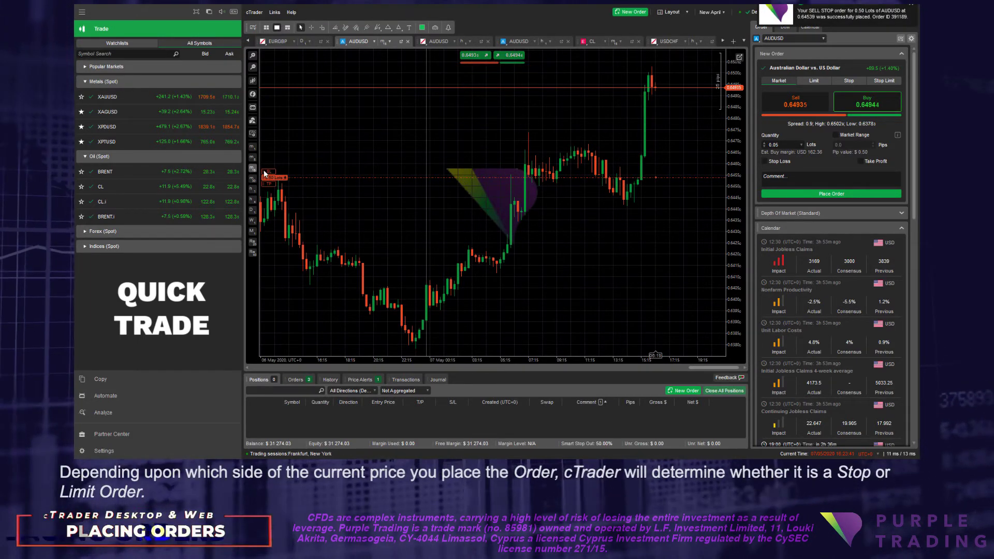
drag(264, 173, 264, 149)
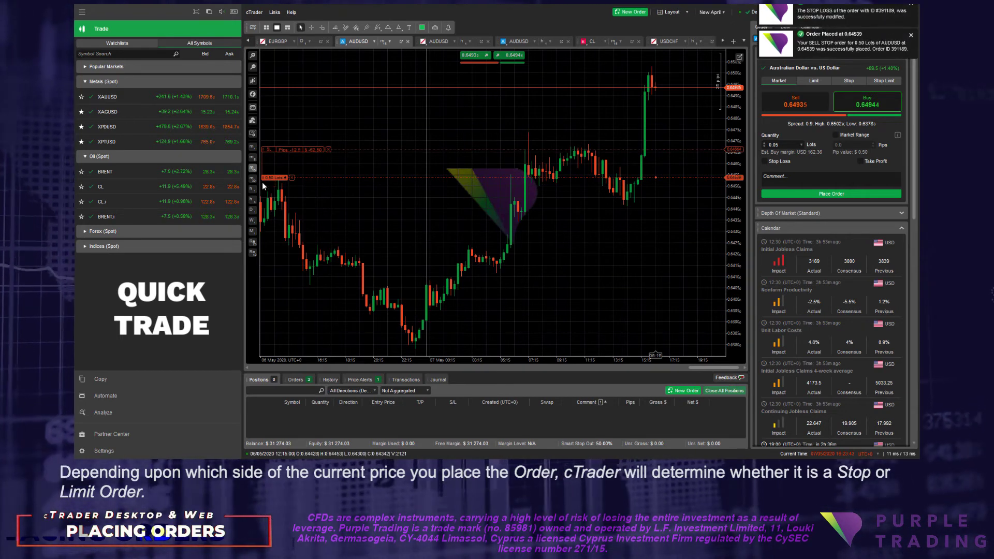
drag(264, 185, 270, 334)
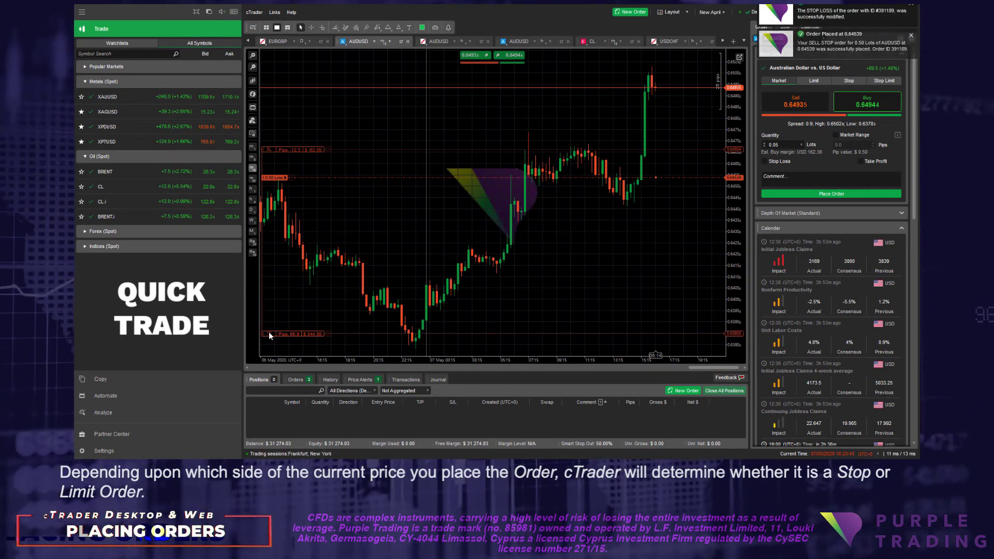